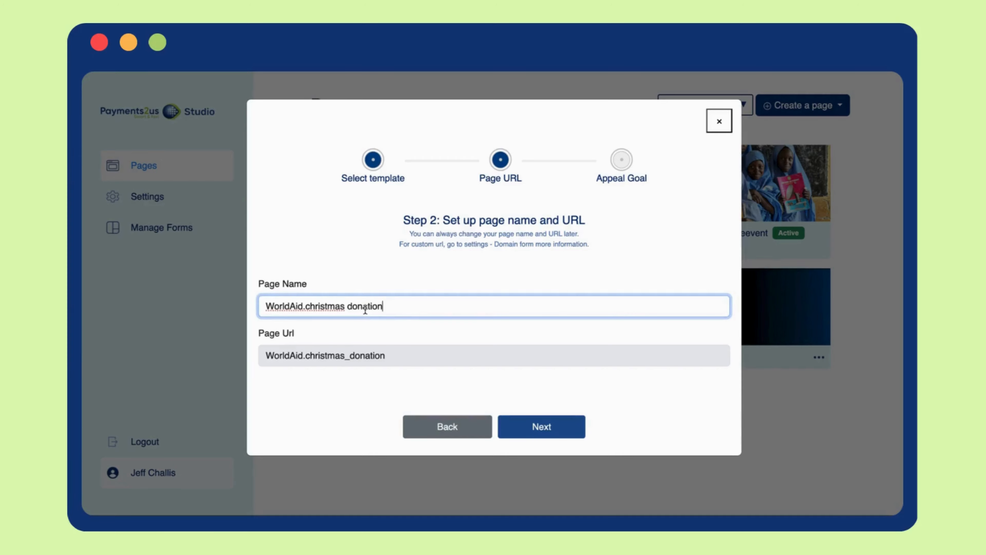
Advance to the appeal goal step, set the expiry date to 25/12/2025 and the appeal goal to 5000 AUD.
left_click(515, 429)
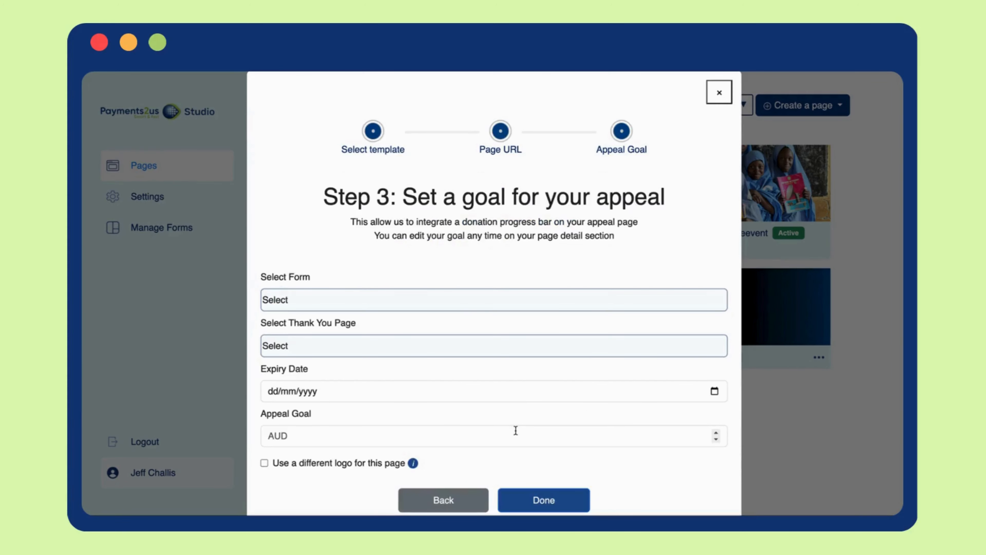
left_click(445, 391)
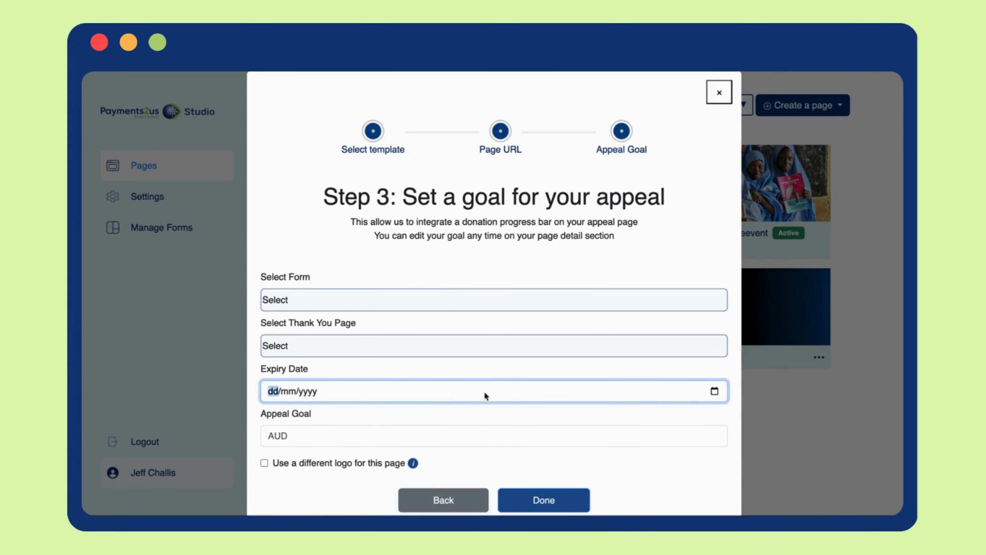
left_click(709, 392)
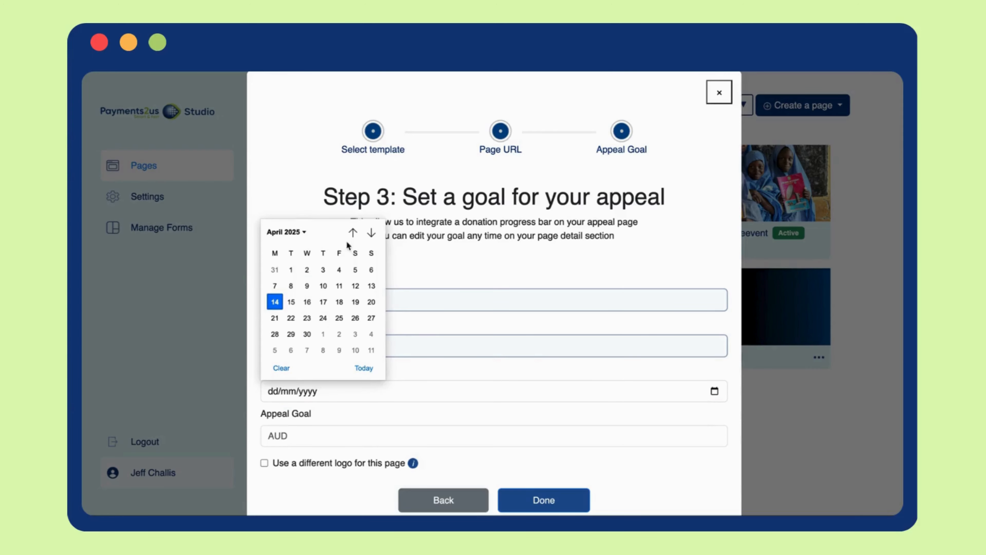
left_click(306, 233)
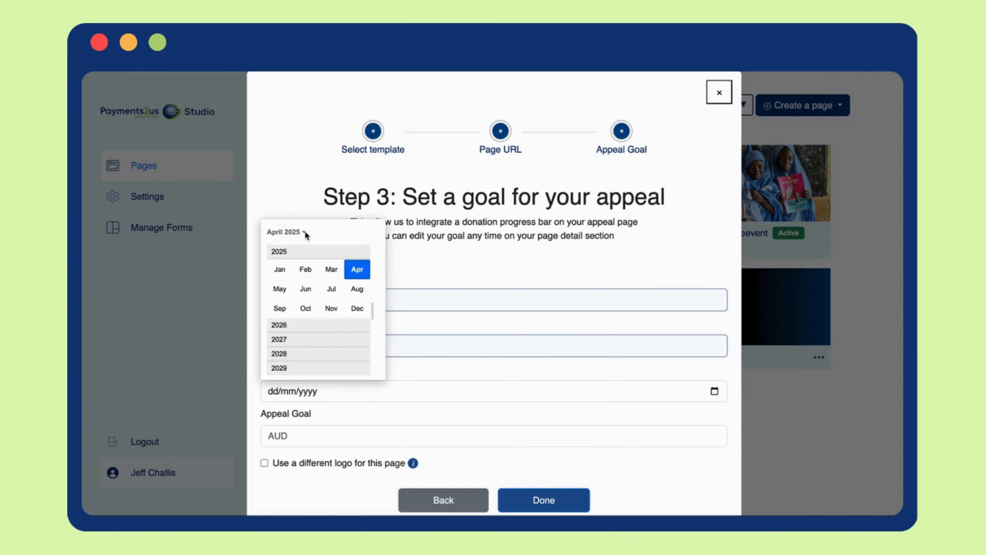
left_click(355, 310)
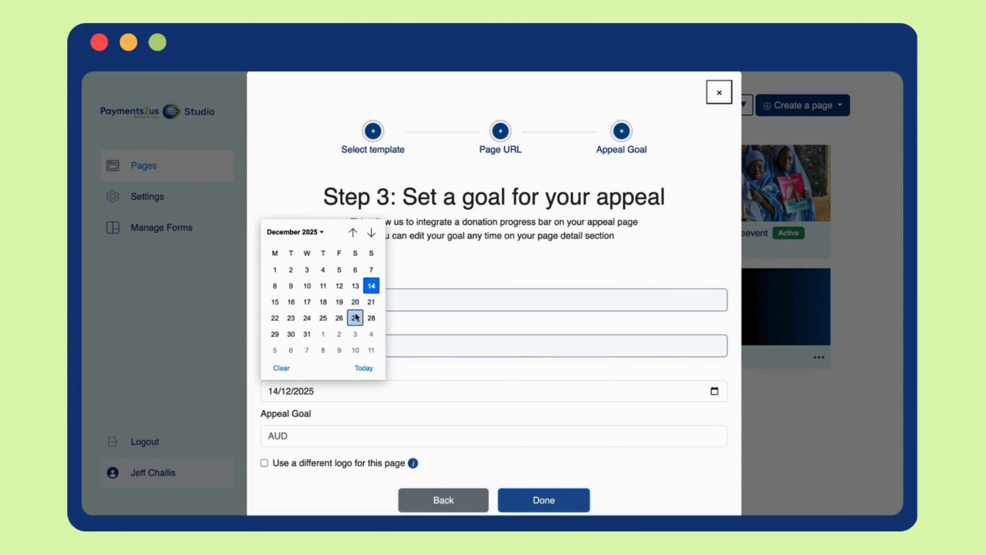
left_click(322, 319)
left_click(297, 434)
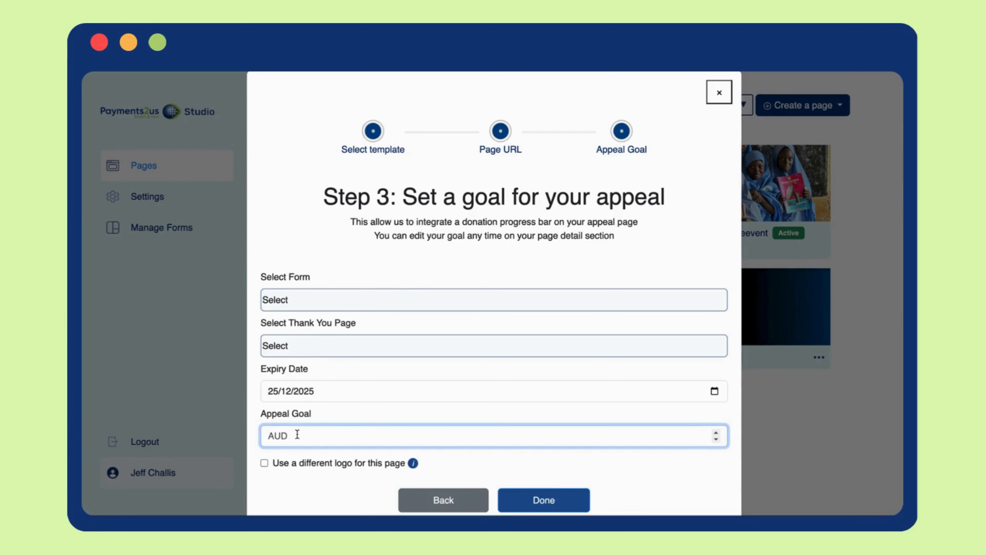
type("5000")
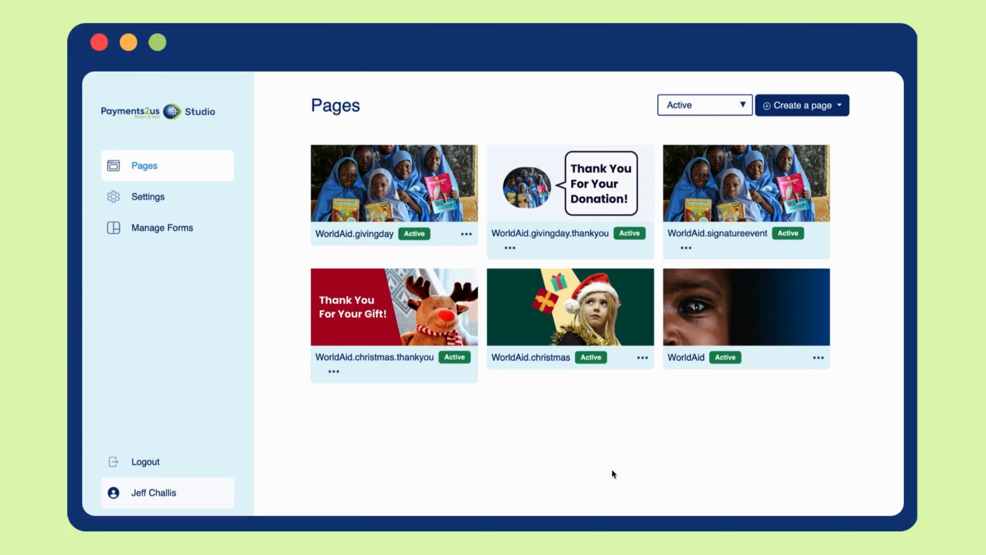
Create a new thank-you page from the Christmas template and paste in the page name.
left_click(819, 107)
left_click(813, 151)
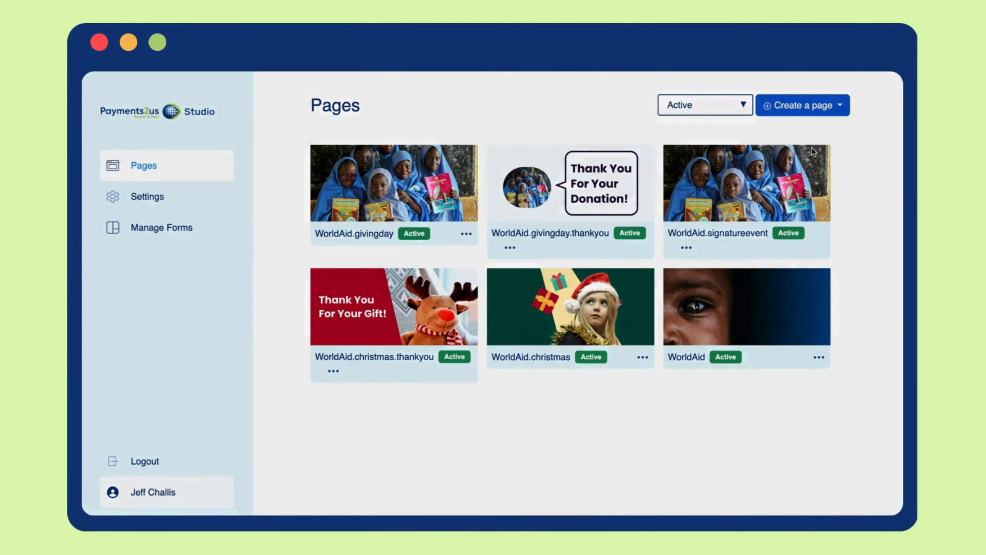
scroll(573, 364, "down", 5)
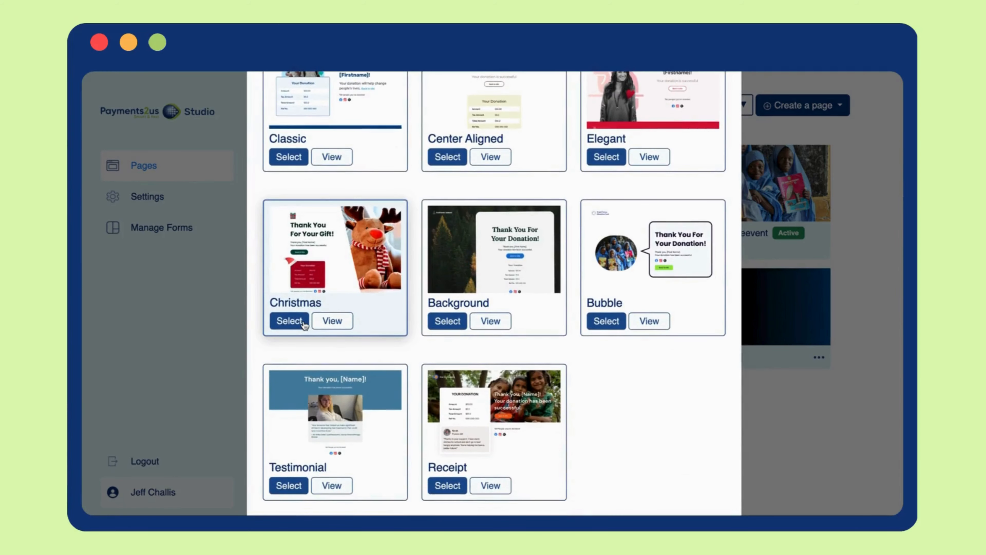
left_click(304, 324)
left_click(501, 491)
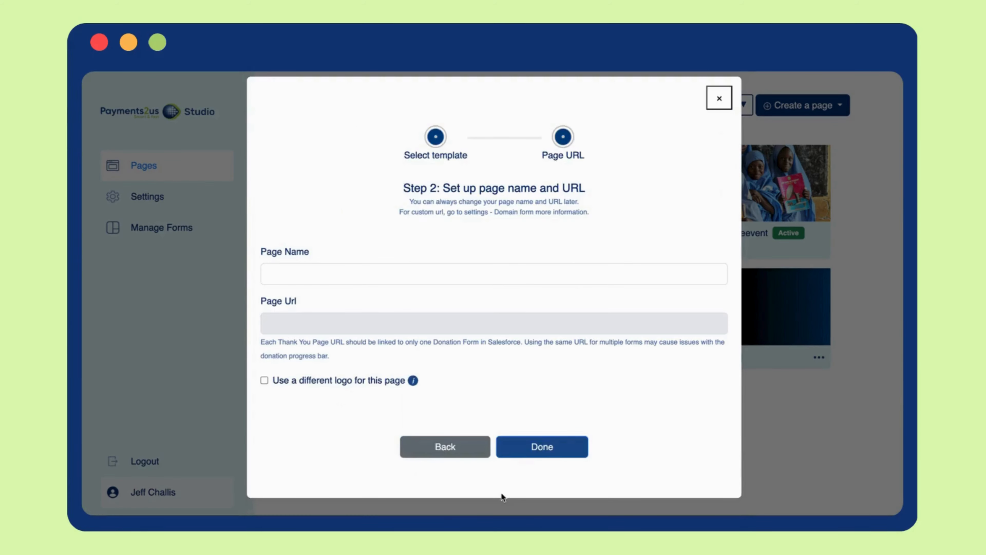
left_click(342, 275)
type("WorldAid.christmas.thankyou")
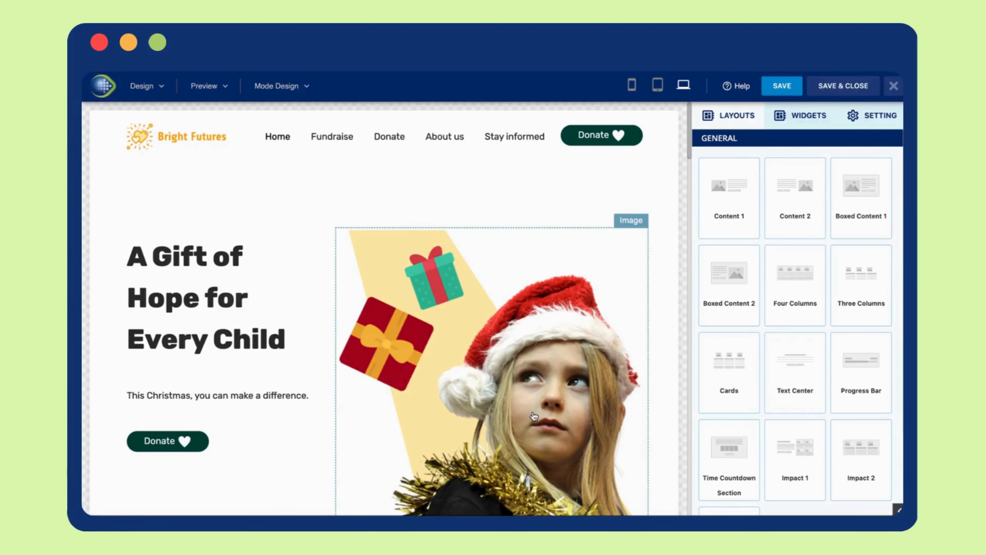
Open the Change Image upload dialog for the hero image.
left_click(534, 416)
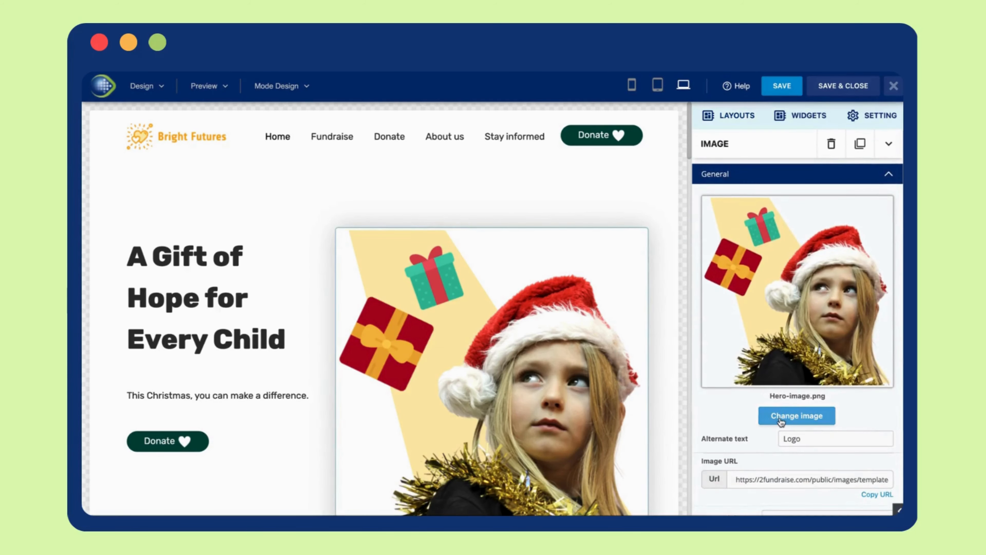
left_click(781, 419)
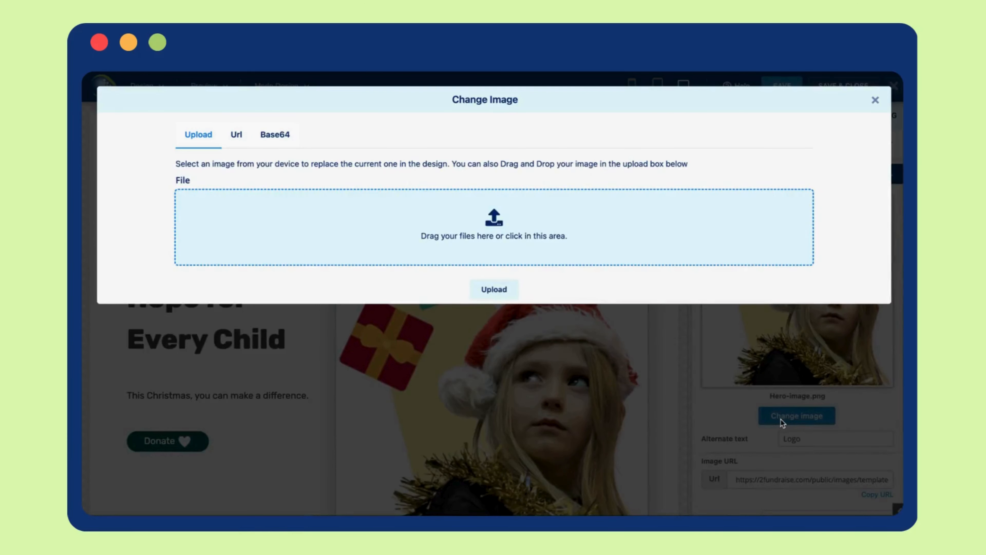
left_click(498, 289)
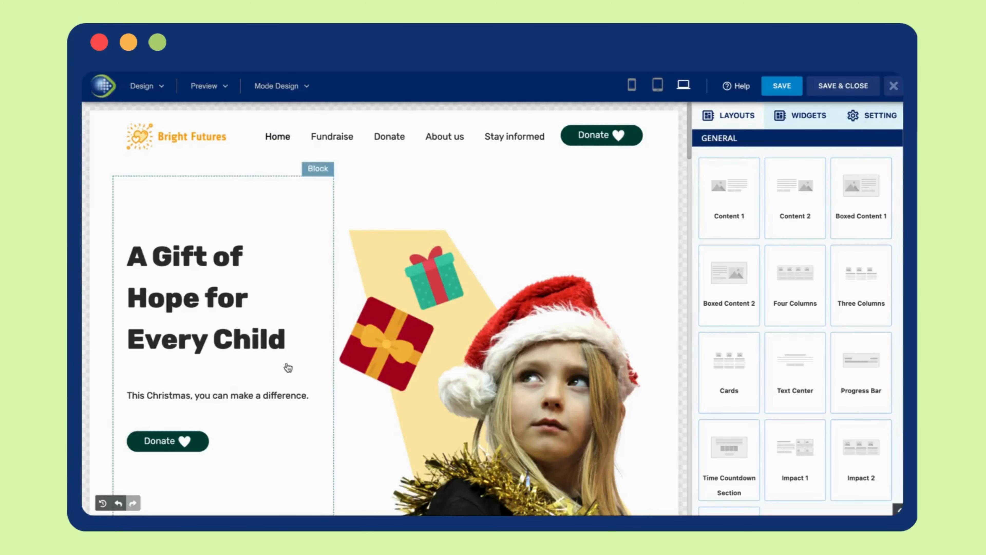
Inspect the hero heading's font, size and text colour options.
left_click(252, 347)
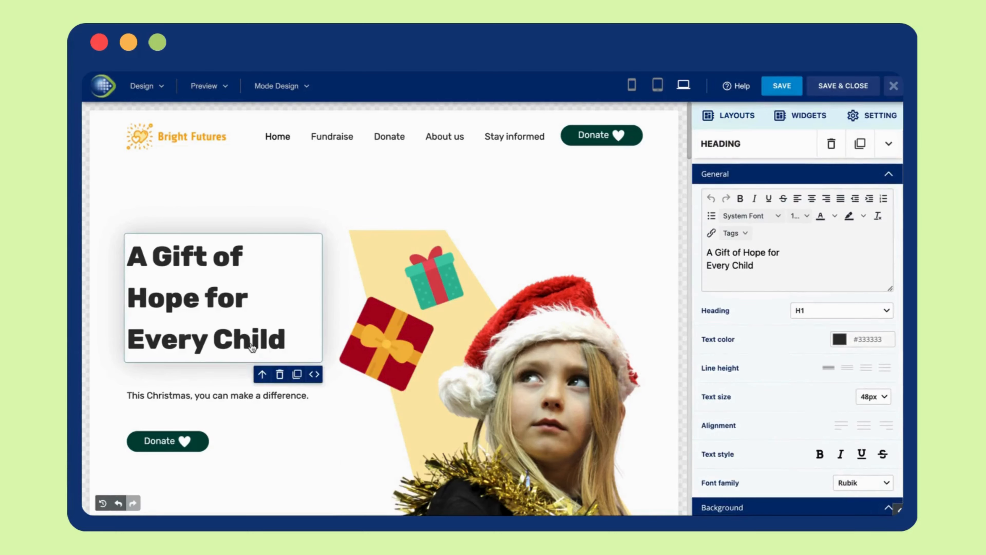
left_click(778, 216)
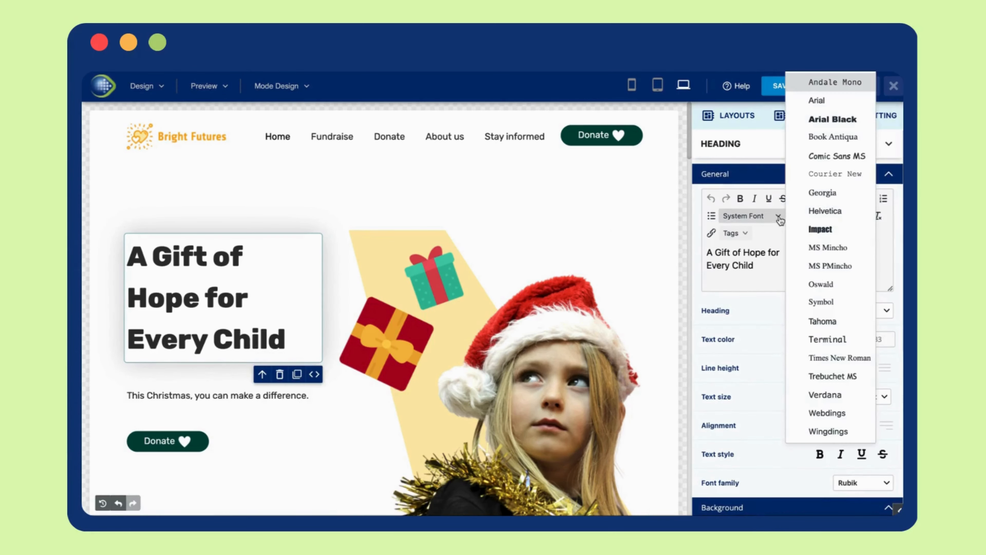
left_click(778, 217)
left_click(798, 216)
left_click(797, 216)
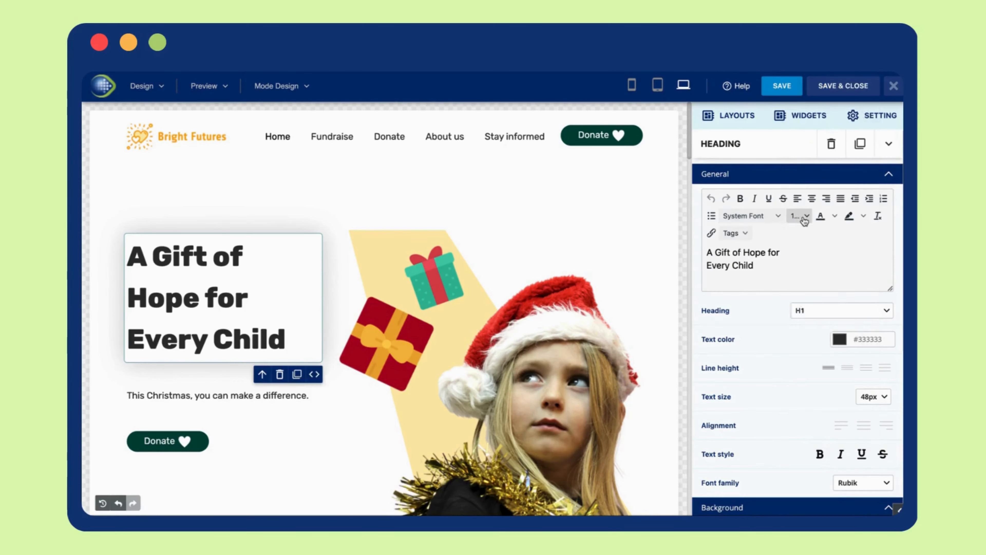
left_click(836, 217)
left_click(836, 217)
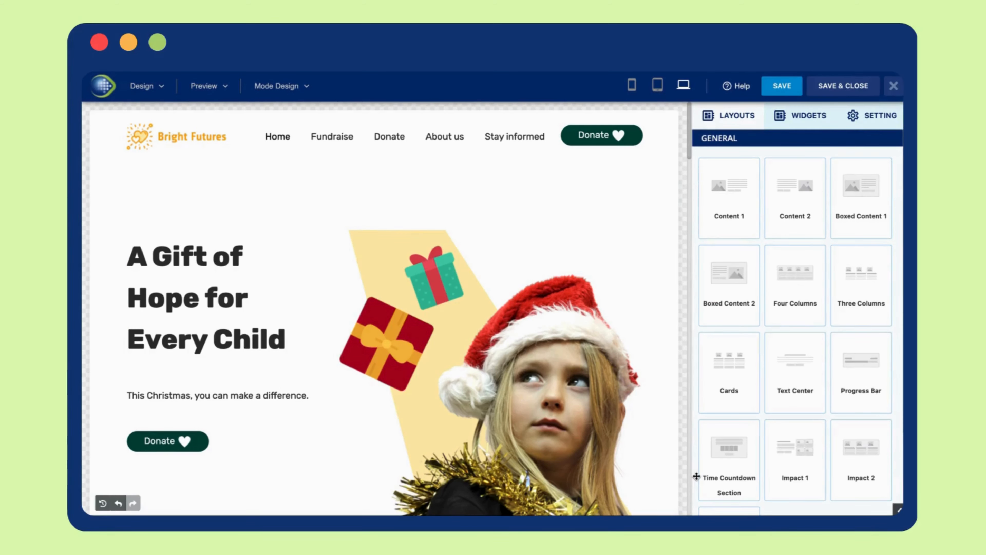
Open the hero block's background colour picker.
left_click(652, 204)
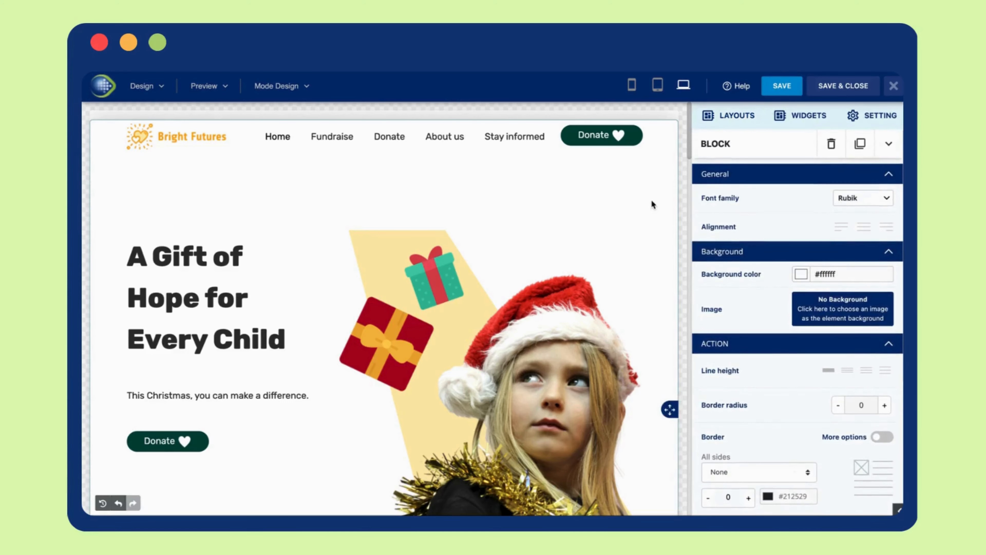
left_click(801, 274)
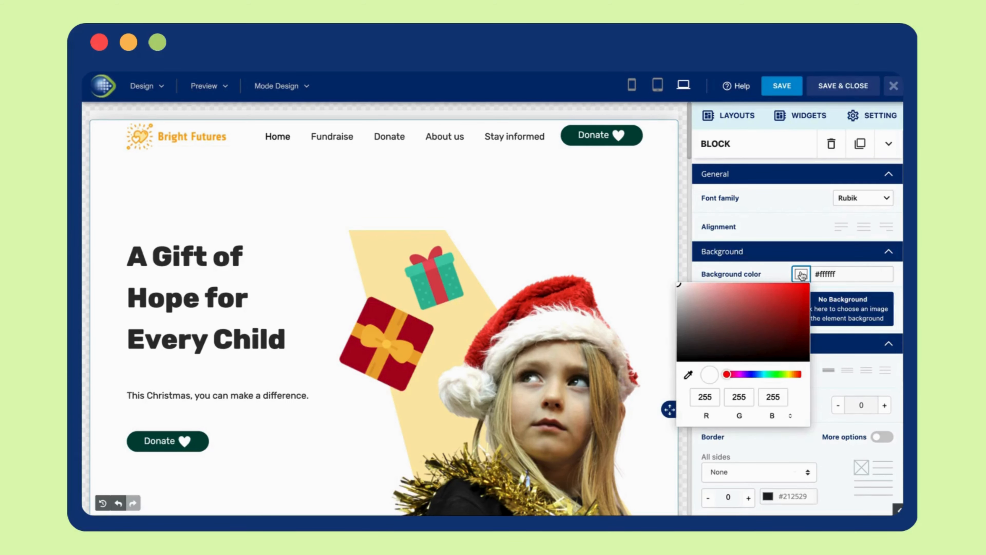
left_click(664, 476)
Add a YouTube video widget and a Boxed Content 2 layout further down the page.
scroll(666, 477, "down", 10)
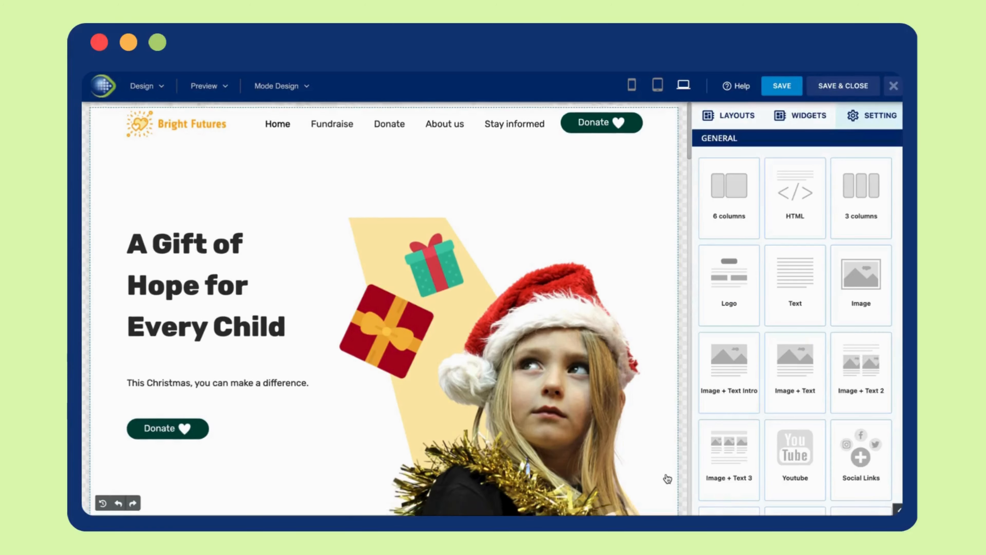
scroll(667, 479, "down", 3)
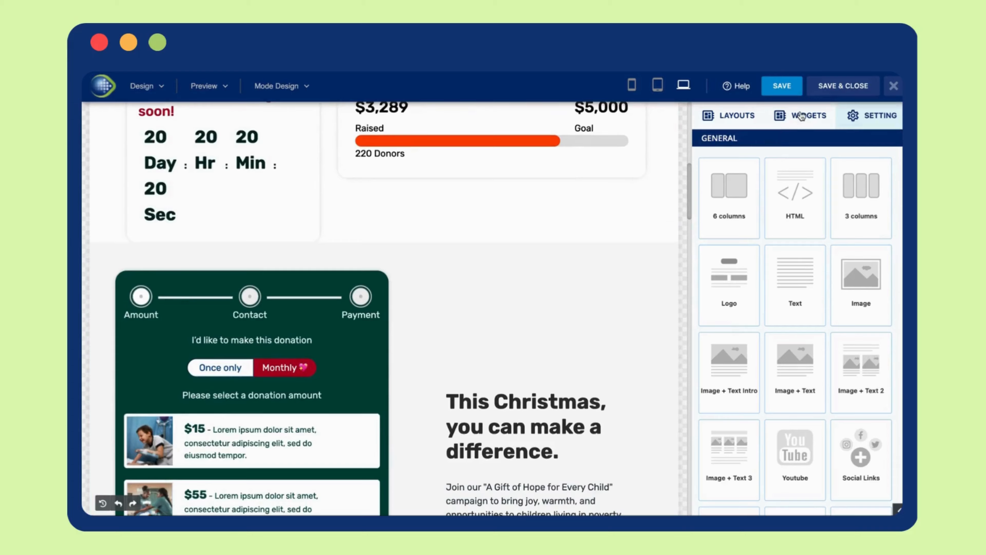
left_click_drag(729, 472, 499, 267)
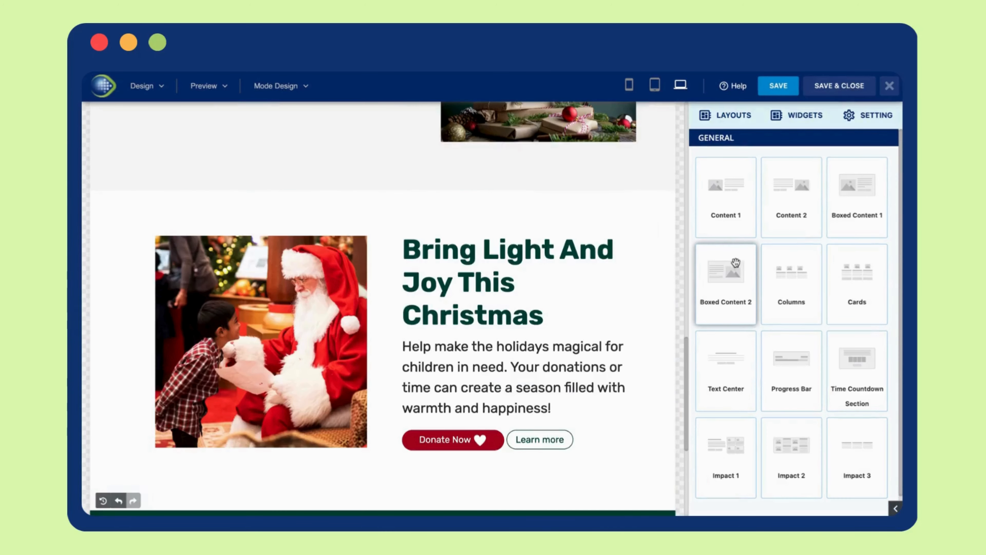
left_click_drag(726, 280, 500, 184)
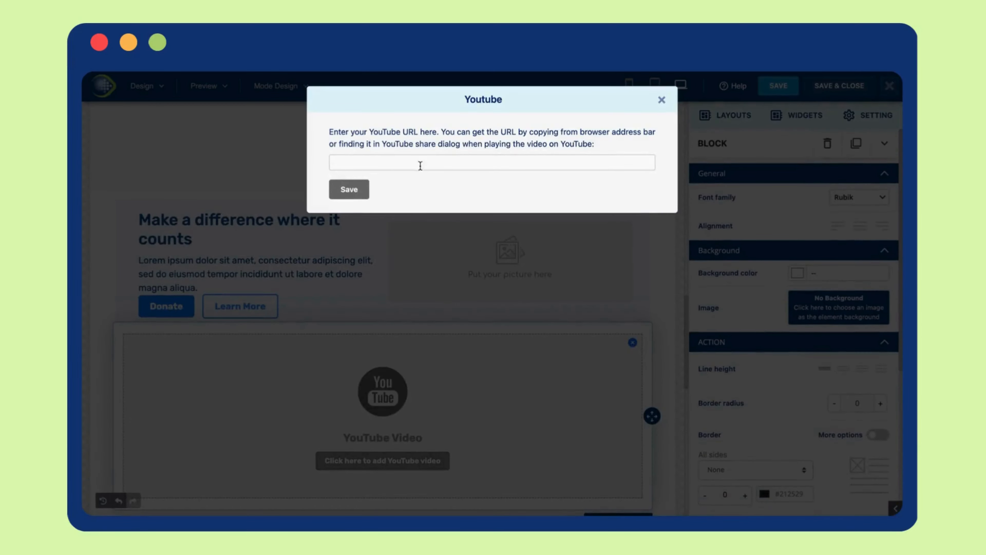
Paste the YouTube video URL into the YouTube widget and save it.
left_click(419, 163)
type("https://www.youtube.com/watch?v=hIYhLzShvNc")
left_click(348, 189)
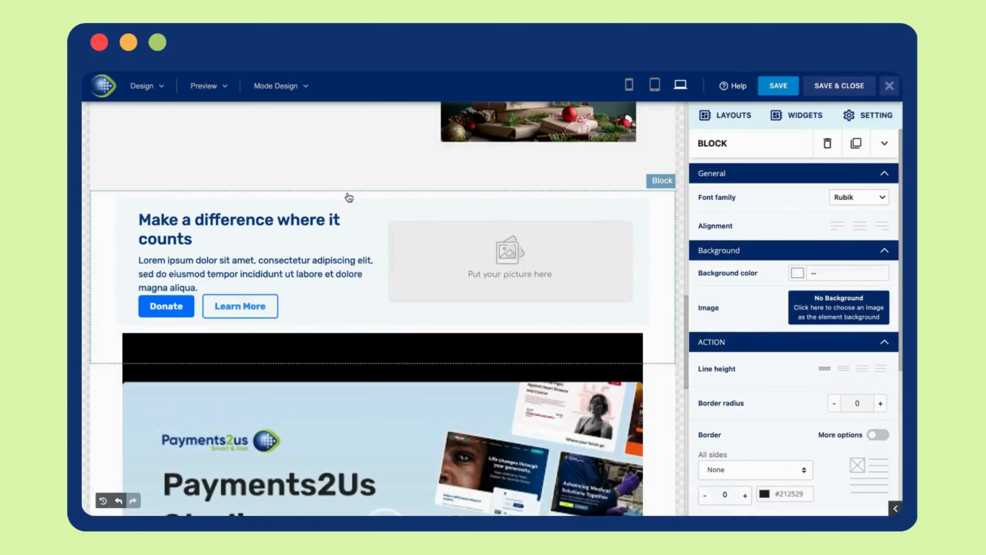
Link the Back to Site button to the custom URL carelink.payments2us.com/WorldAid.christmas by pasting it.
scroll(474, 303, "down", 5)
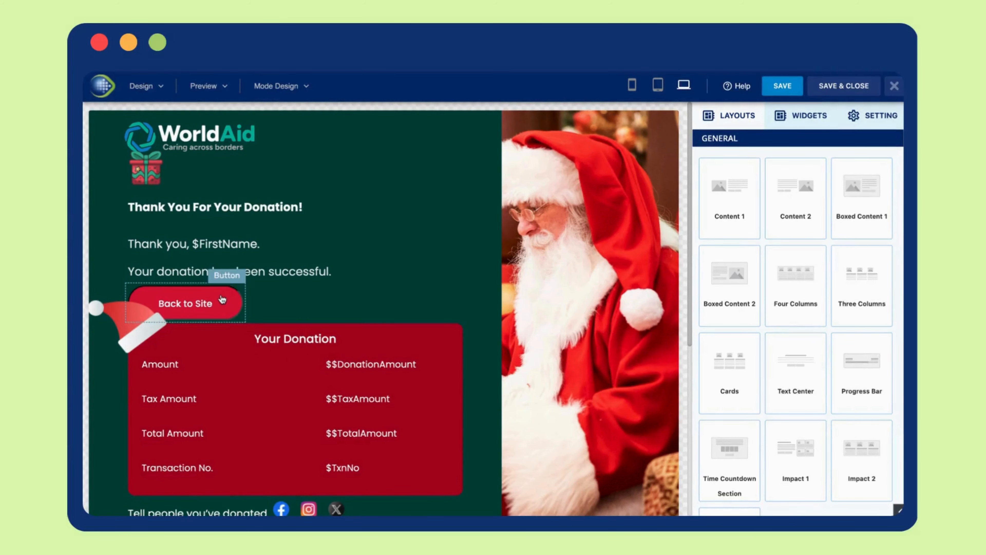
left_click(222, 299)
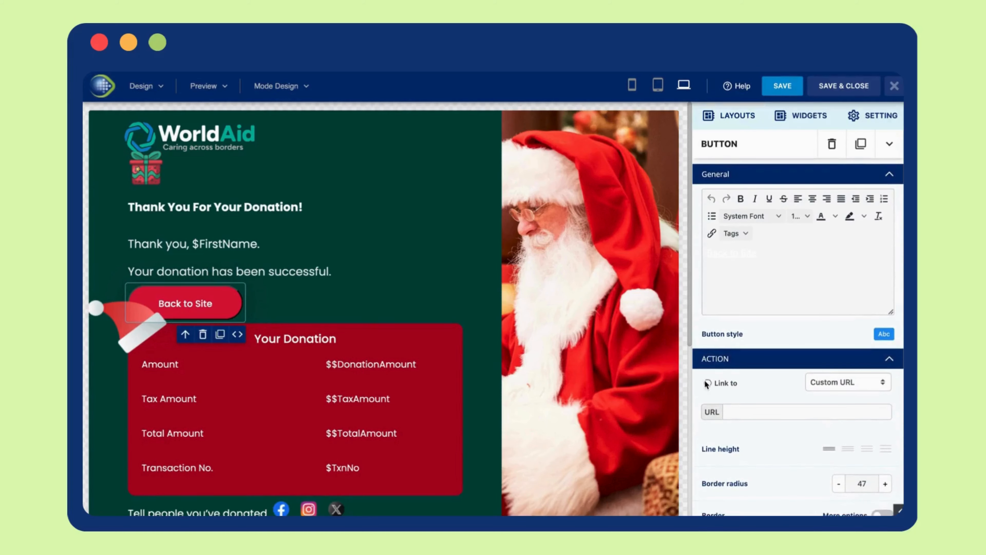
left_click(708, 383)
left_click(753, 411)
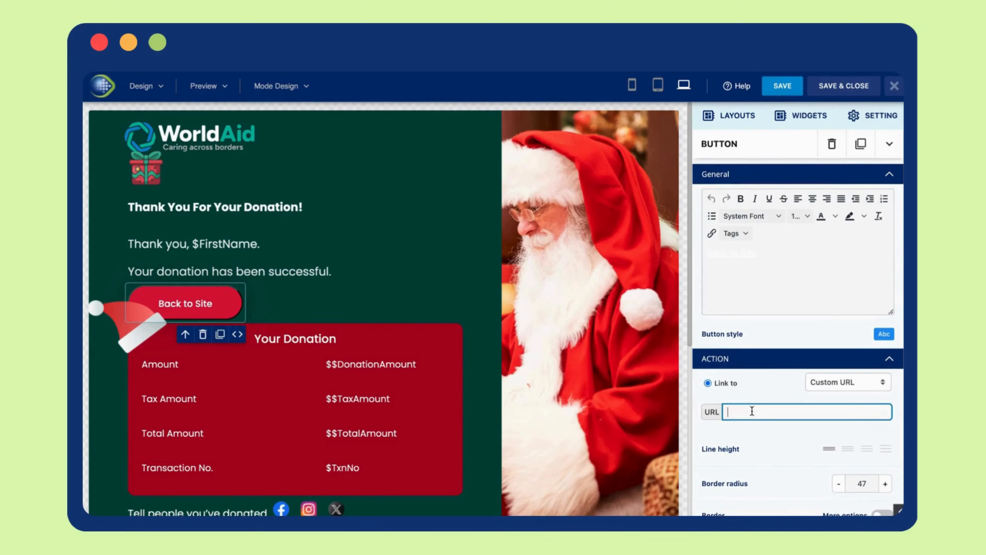
key("ctrl+v")
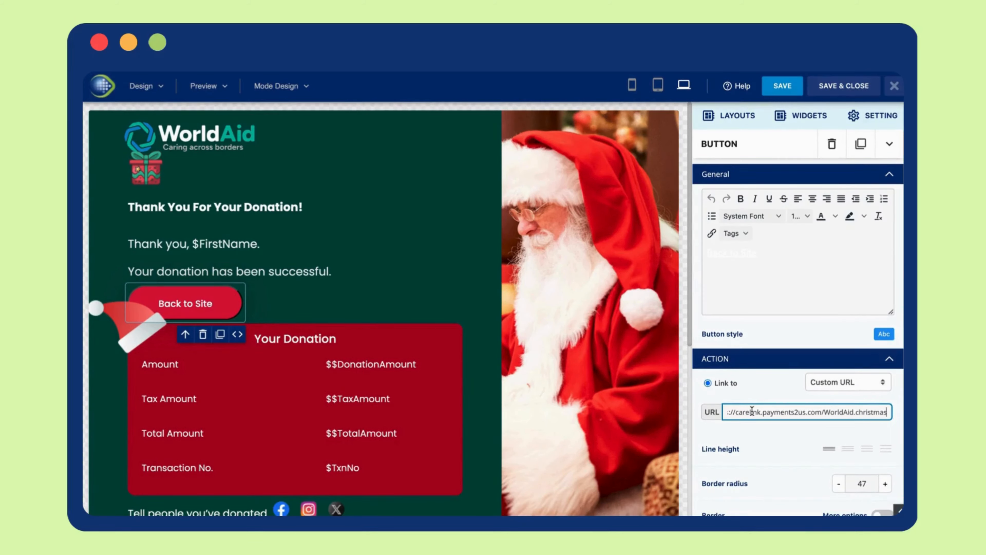
Delete the Transaction No. row from the Your Donation box.
left_click(462, 487)
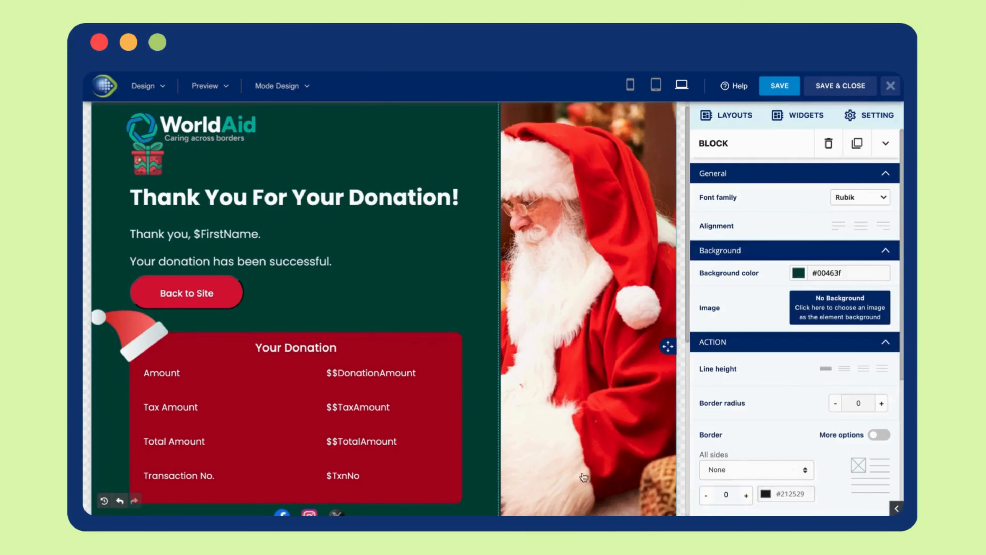
left_click(457, 485)
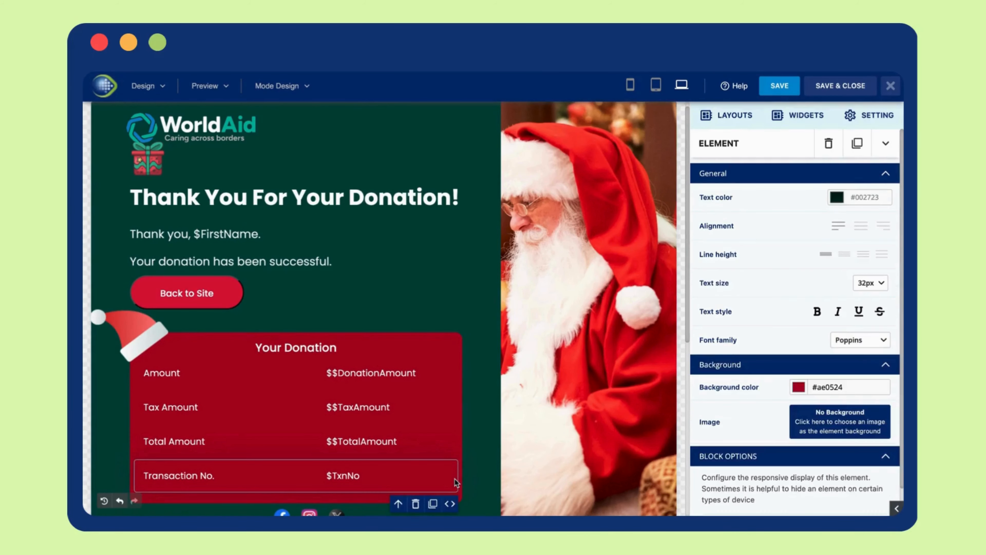
left_click(416, 504)
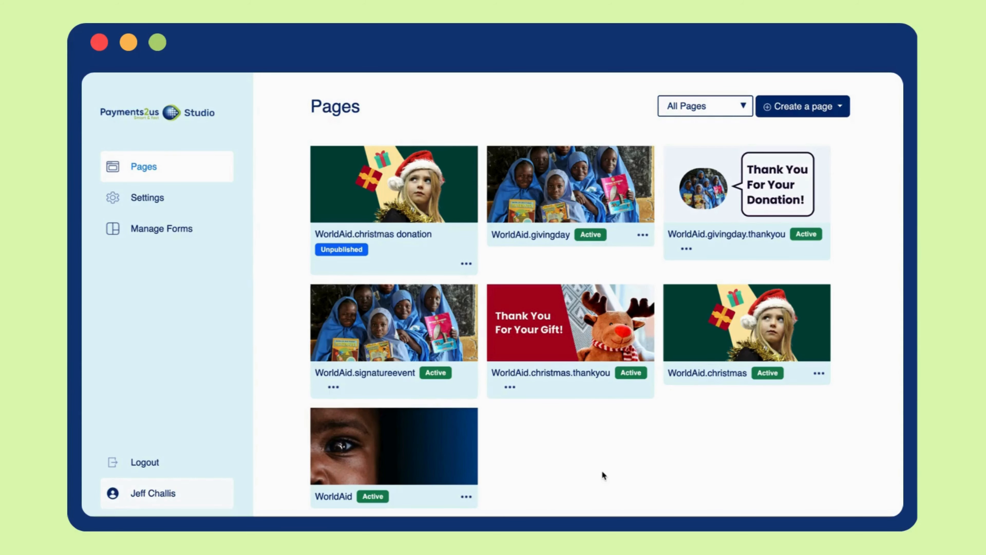
Update the donation page's details, linking WorldAid.Christmas Form and the WorldAid.christmas.thankyou thank-you page.
left_click(466, 264)
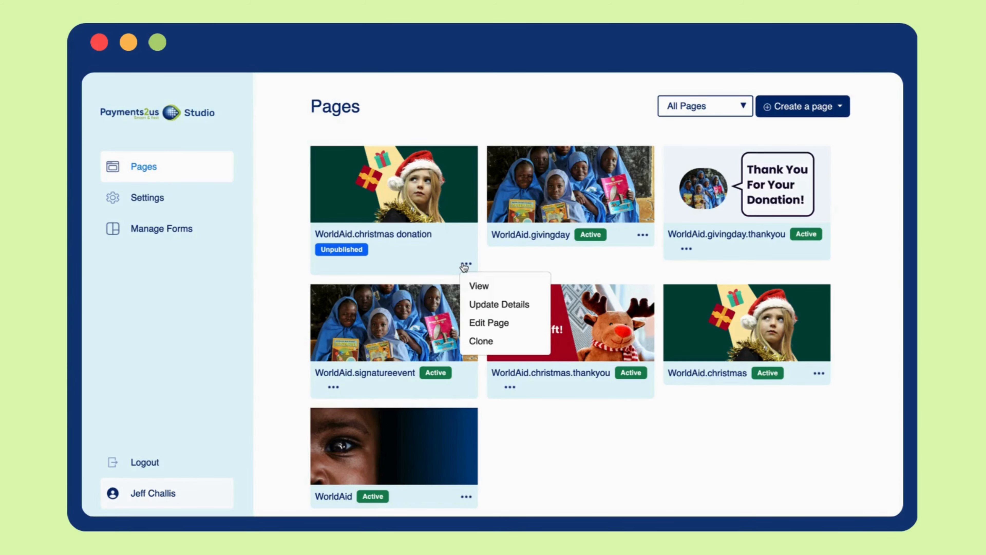
left_click(480, 305)
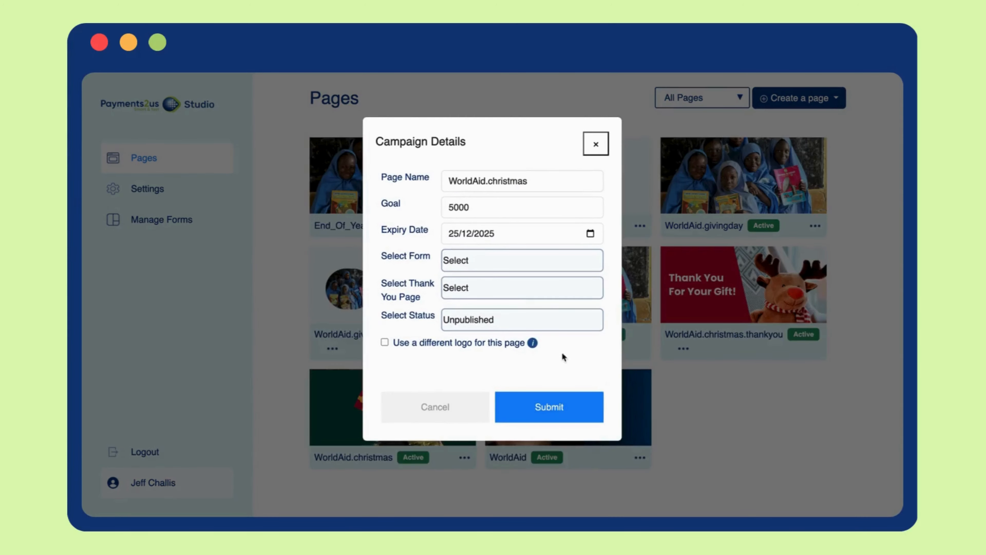
left_click(535, 263)
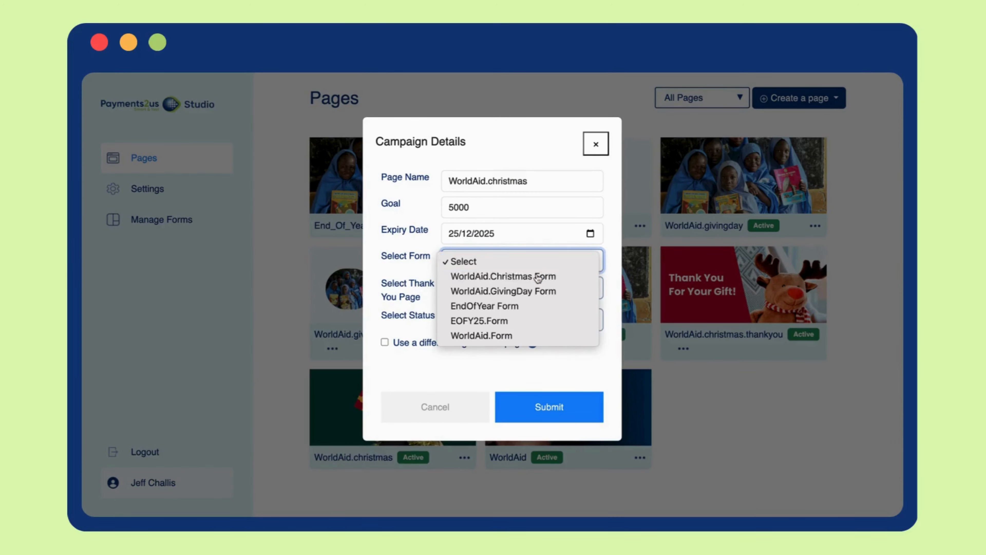
left_click(536, 273)
left_click(534, 287)
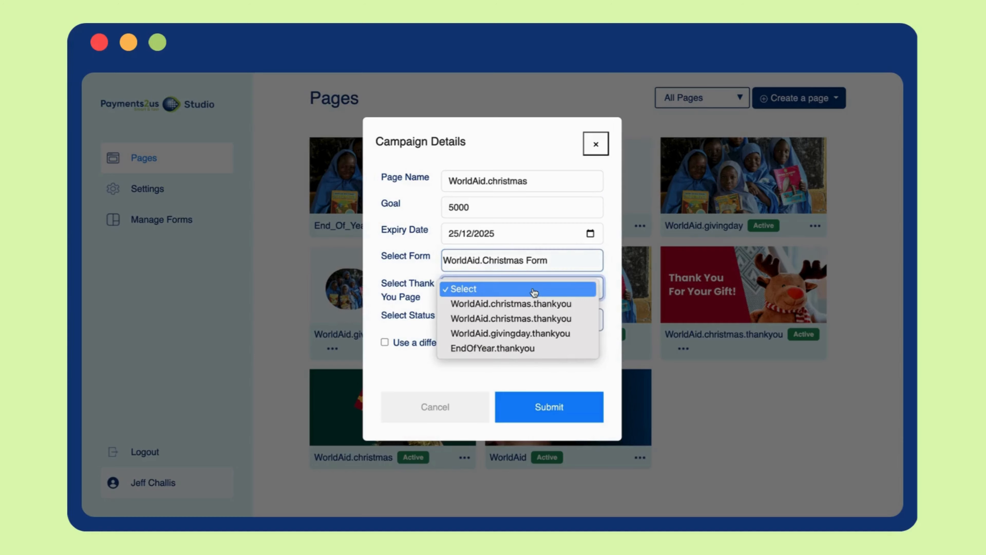
left_click(535, 303)
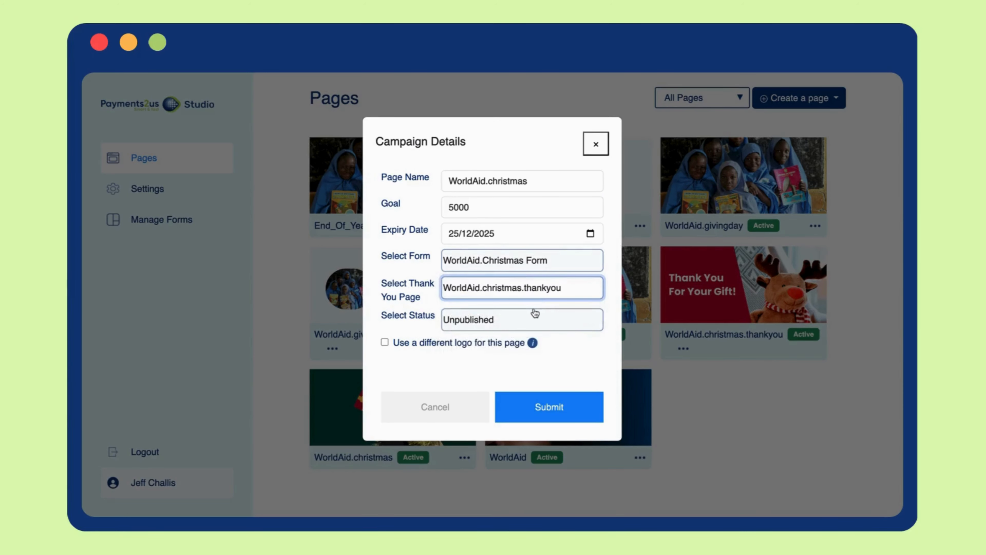
Set the donation page's status to Active and submit the campaign details.
left_click(535, 318)
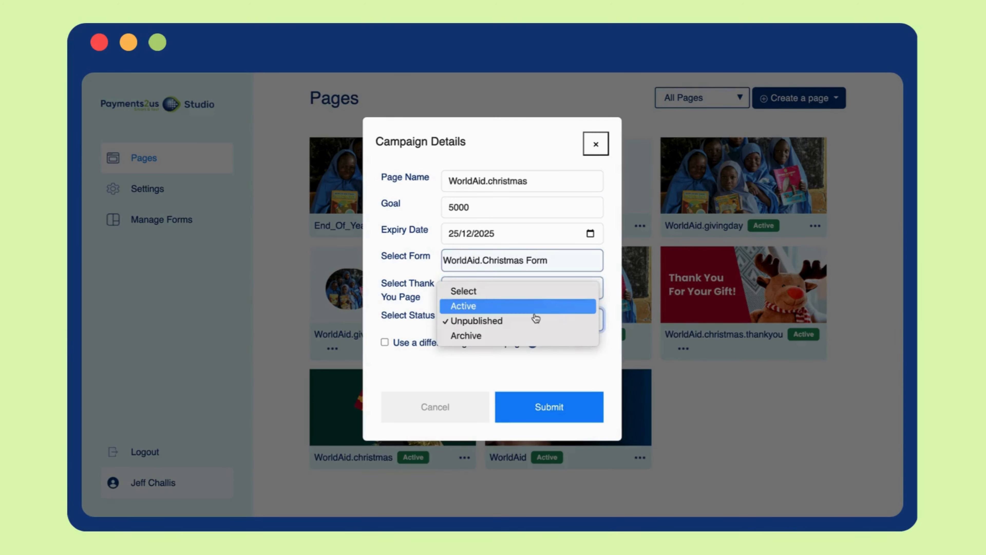
left_click(533, 310)
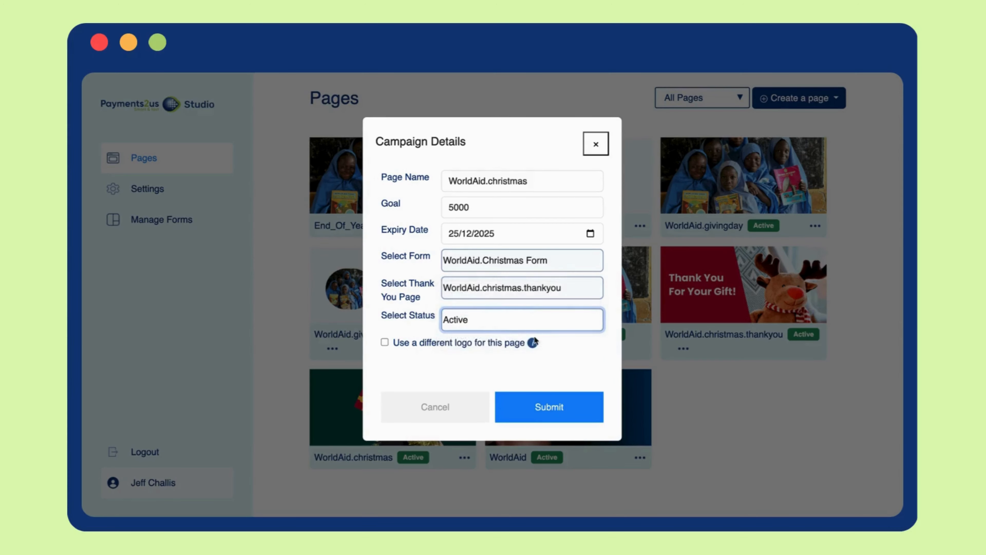
left_click(546, 405)
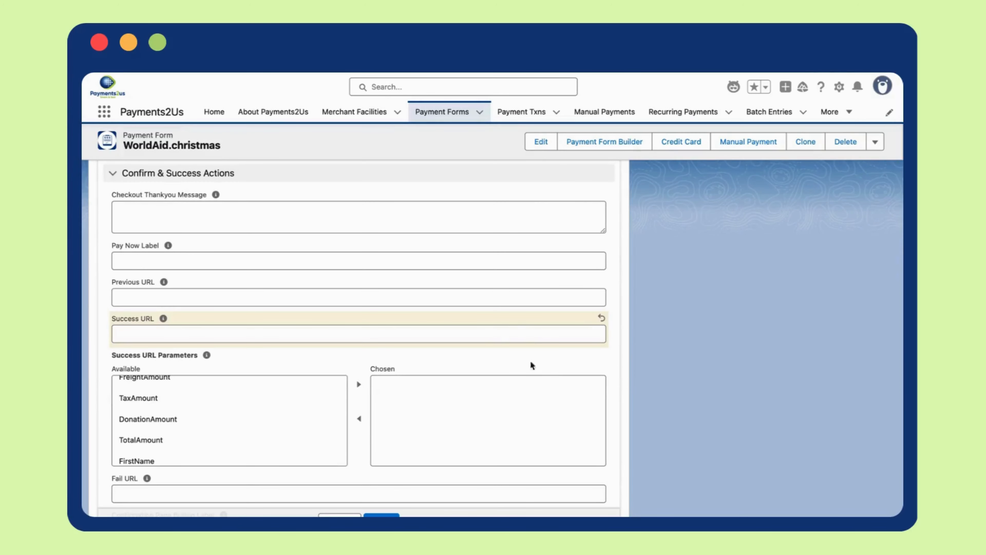
left_click(491, 331)
type("https://carelink.payments2us.com/WorldAid.christmas.thankyou")
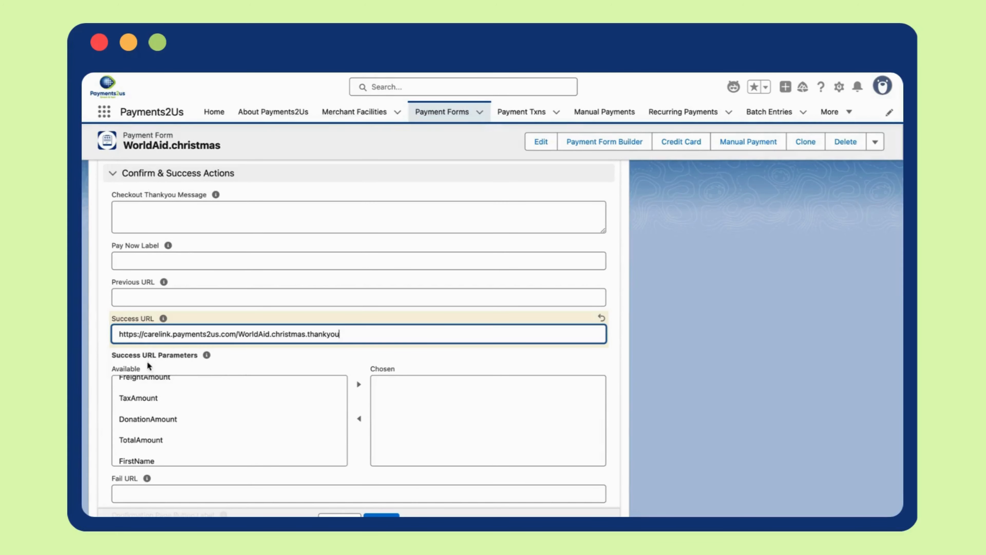
left_click(161, 418)
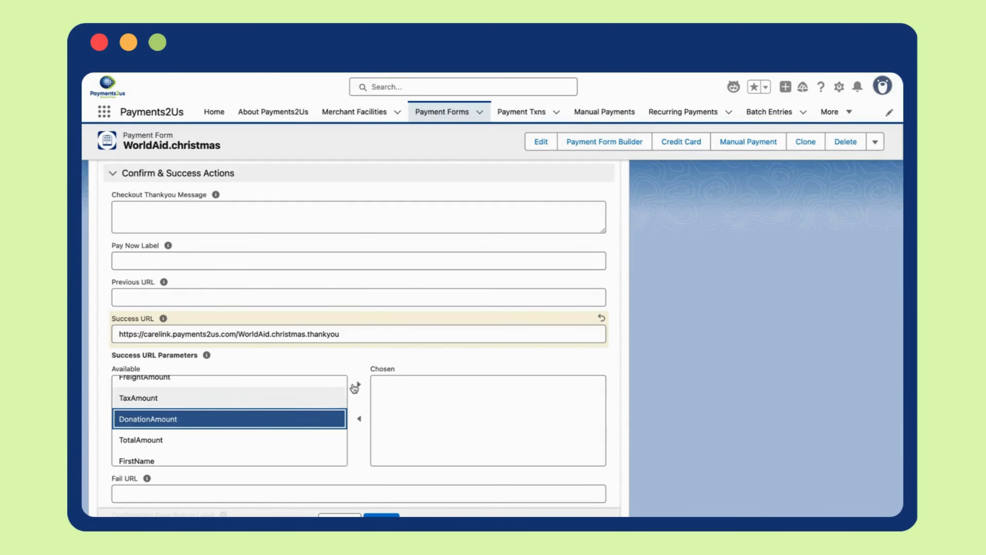
left_click(358, 384)
left_click(295, 422)
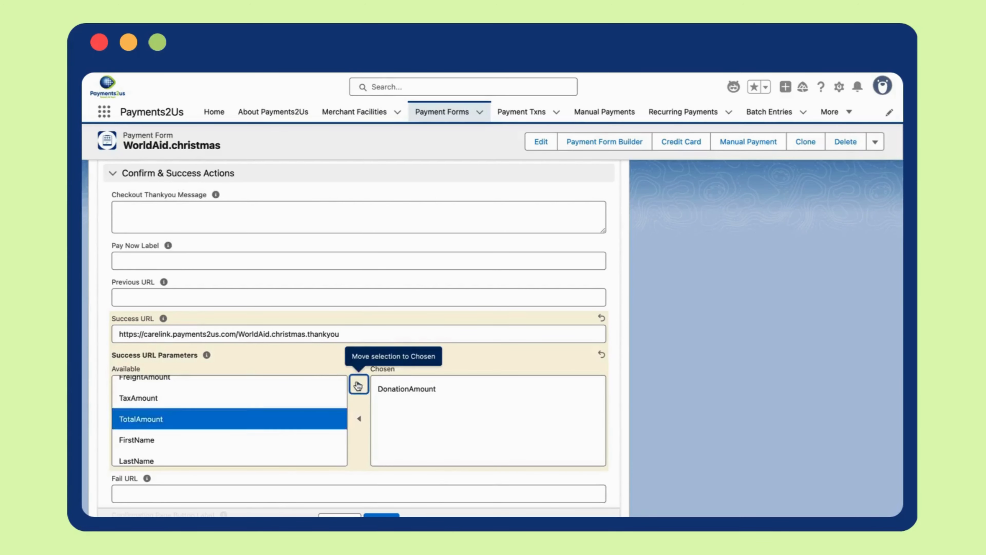
left_click(359, 383)
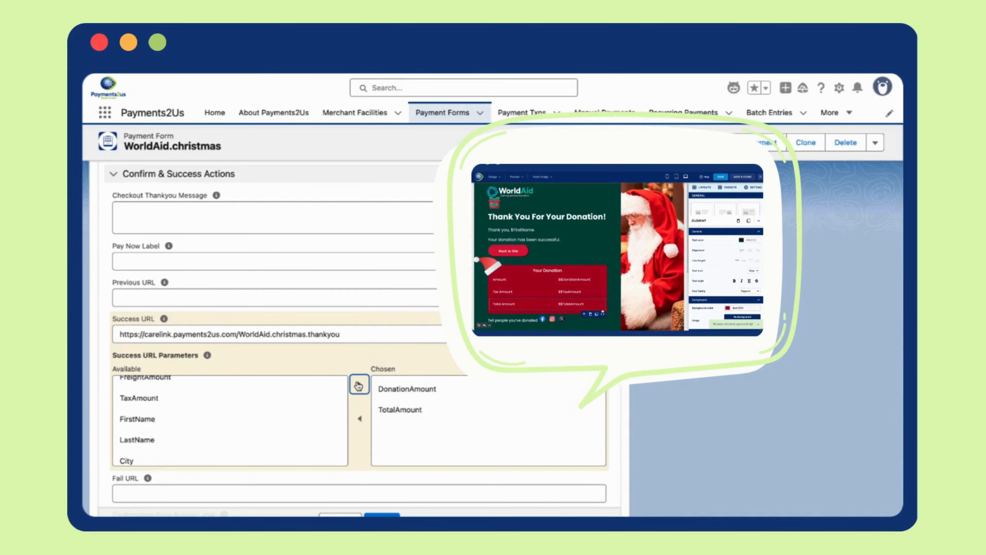
Set the Confirmation Page Action to Bypass Confirmation page - go to Success URL TOP.
scroll(358, 384, "down", 4)
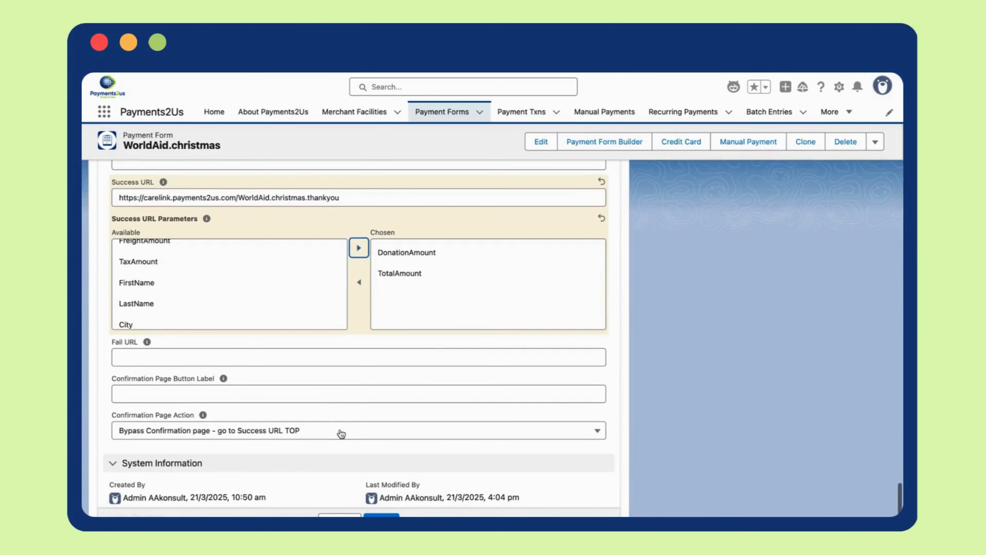
left_click(342, 434)
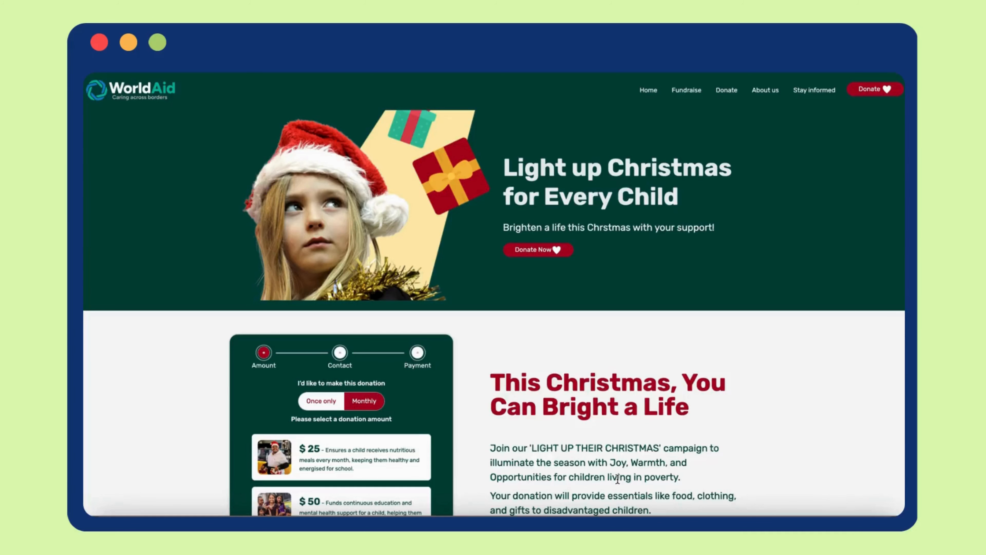
Start a test donation of $25 on the live page and fill in the contact details with test data.
scroll(550, 454, "down", 5)
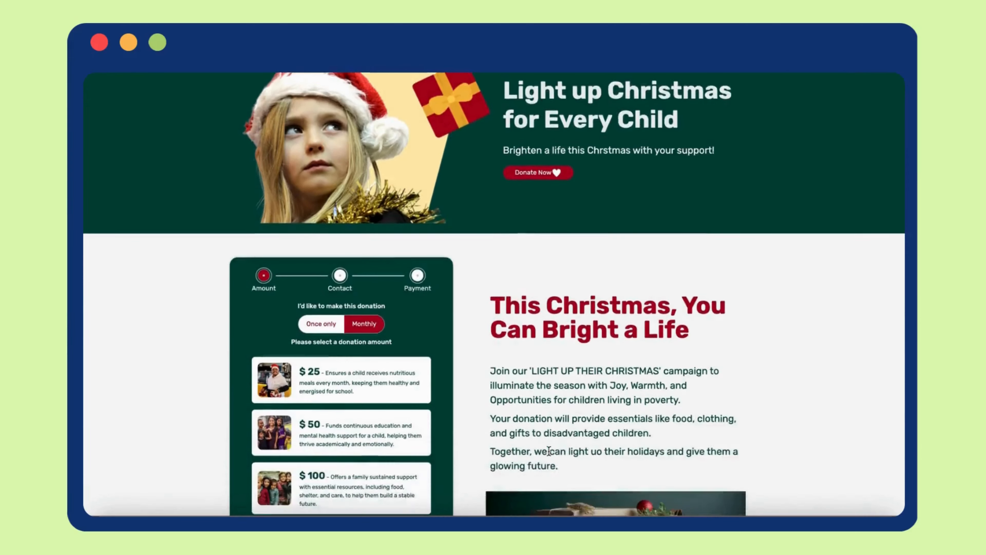
left_click(357, 254)
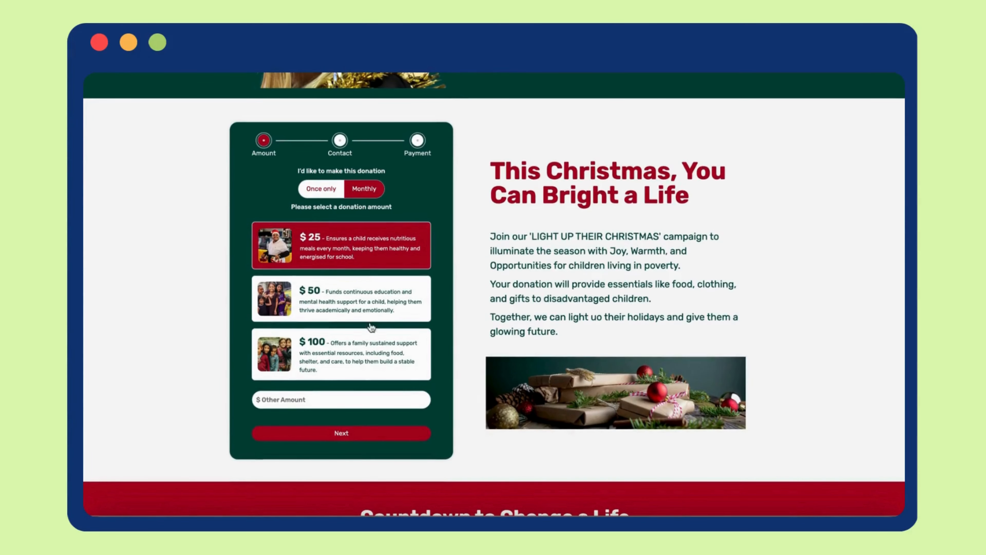
left_click(374, 435)
key("alt+shift+f")
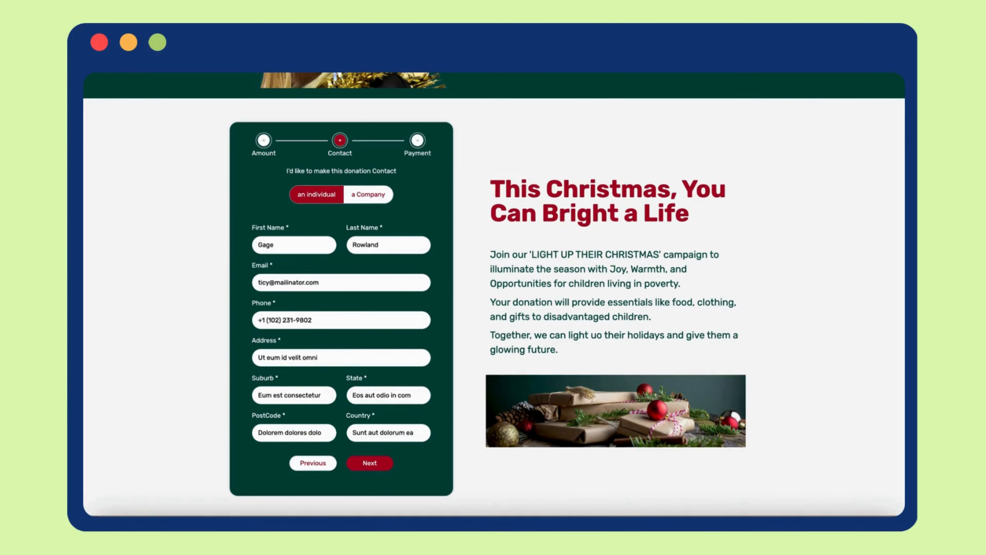
left_click(376, 460)
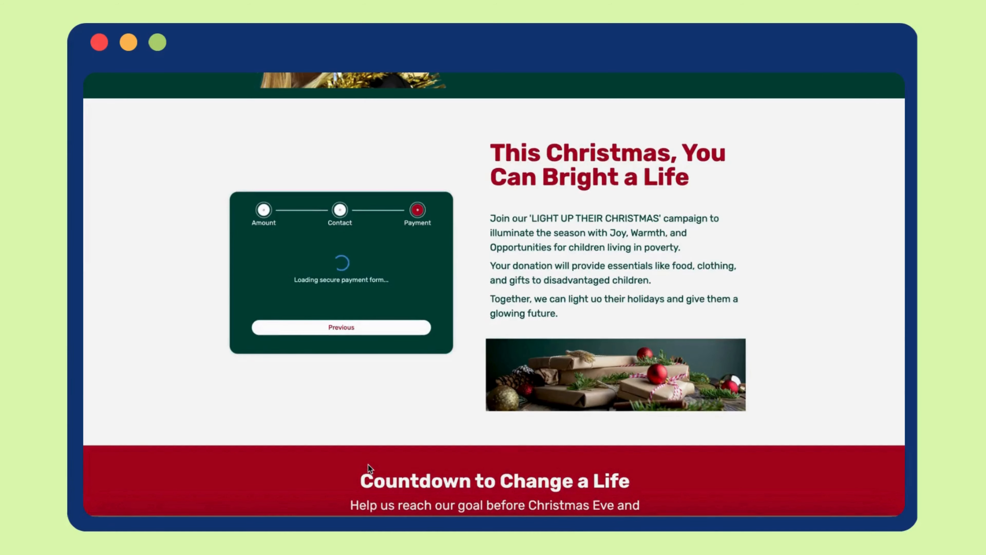
Pay by Visa, entering the name on card, the credit card number and the CCV.
left_click(303, 288)
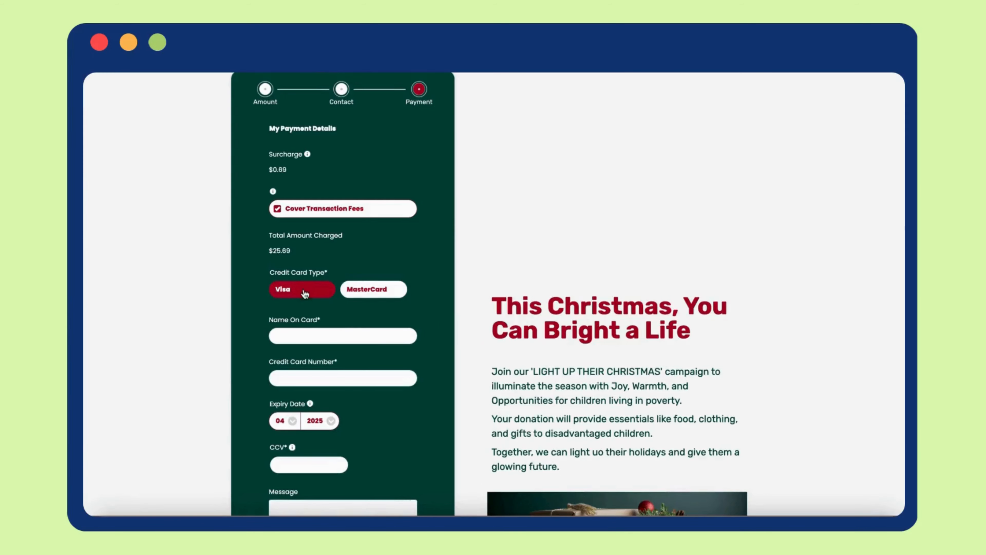
left_click(308, 337)
left_click(347, 358)
left_click(326, 377)
key("super+v")
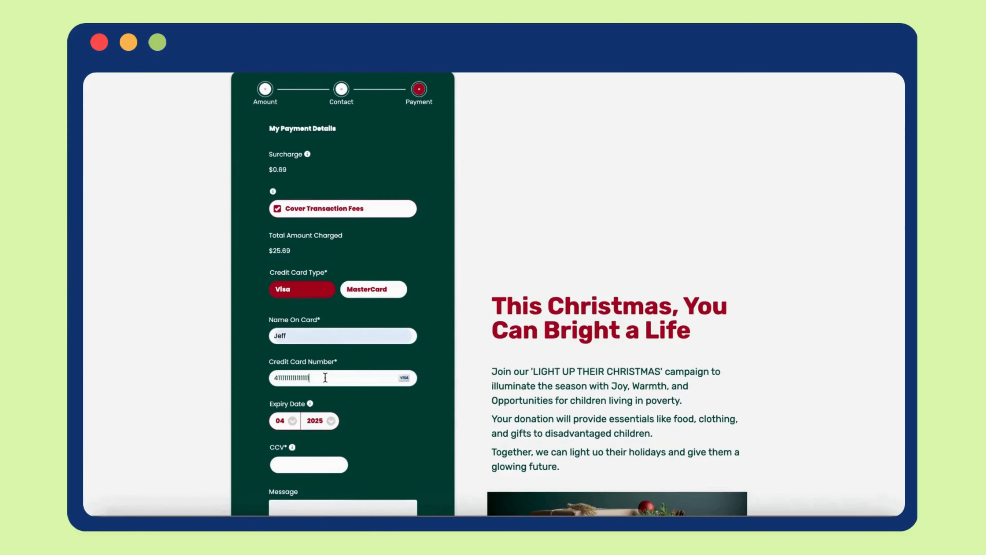
left_click(307, 463)
type("111")
scroll(308, 486, "down", 3)
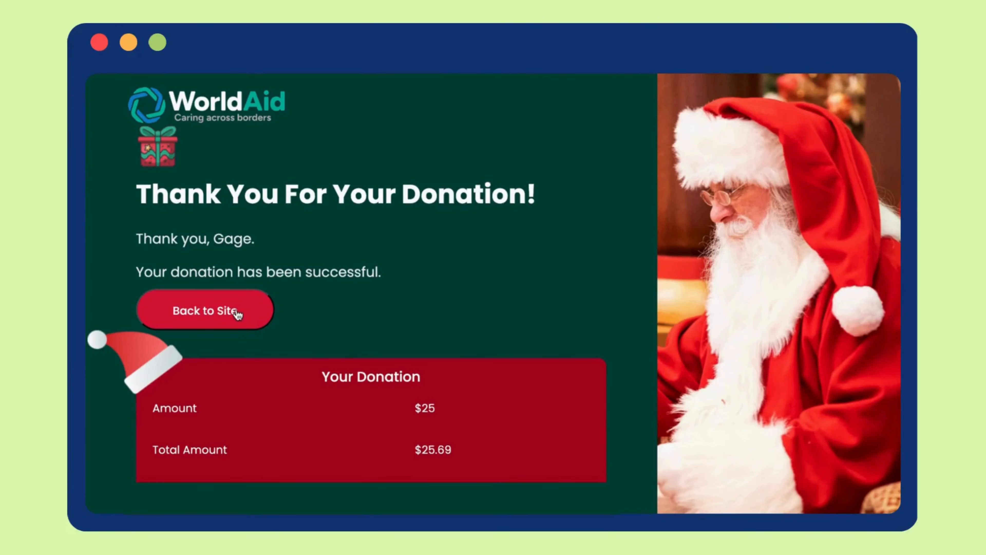
Return to the donation site from the thank-you page.
left_click(235, 313)
scroll(607, 452, "down", 5)
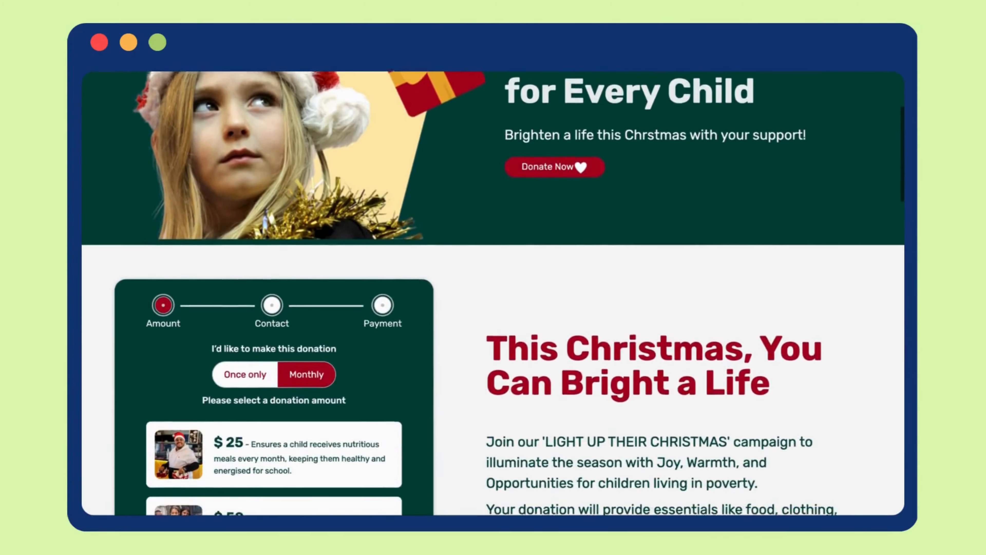